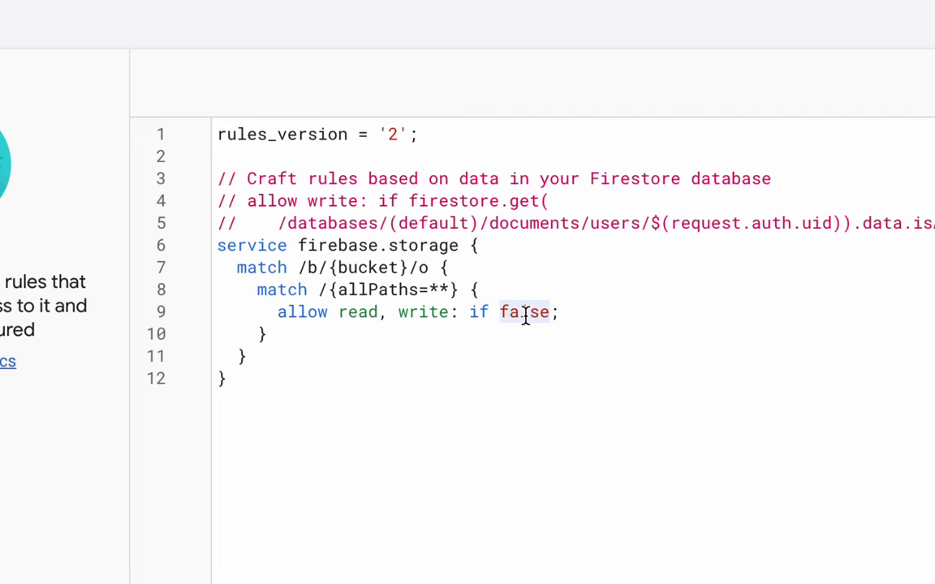
# - Set the Storage rule's read and write condition to true and publish the rules
pyautogui.write('true')
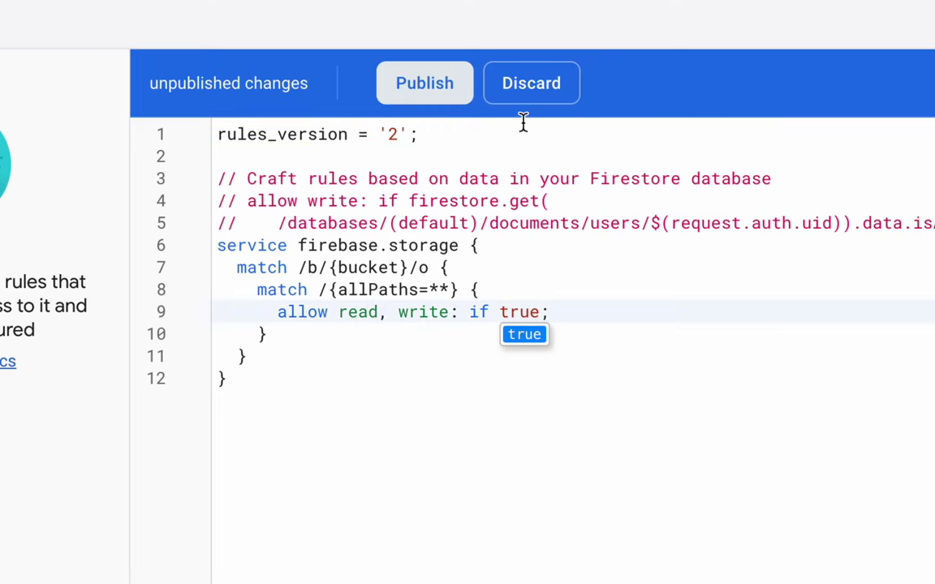
pyautogui.click(430, 91)
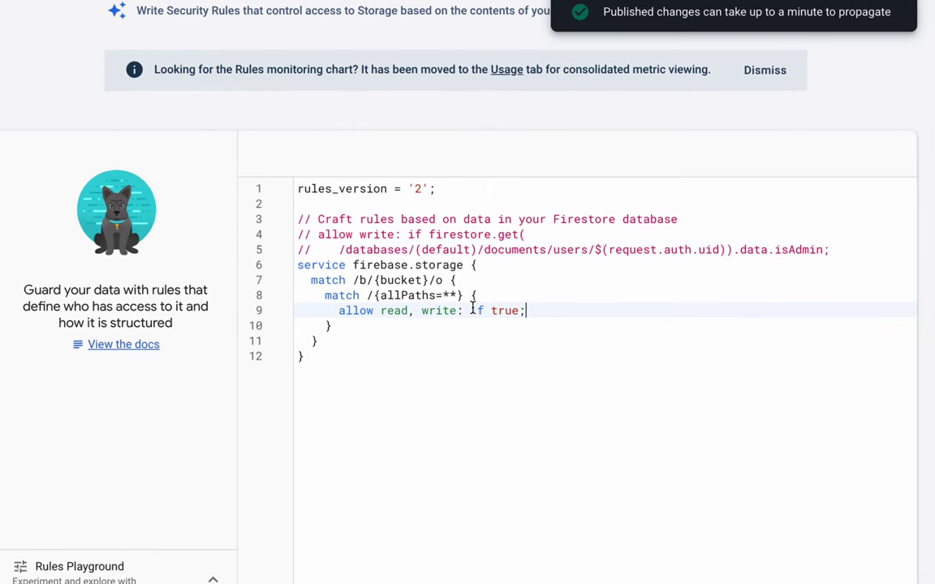
# - Examine the "allow read, write" rule on line 9 of the published Storage security rules
pyautogui.click(376, 311)
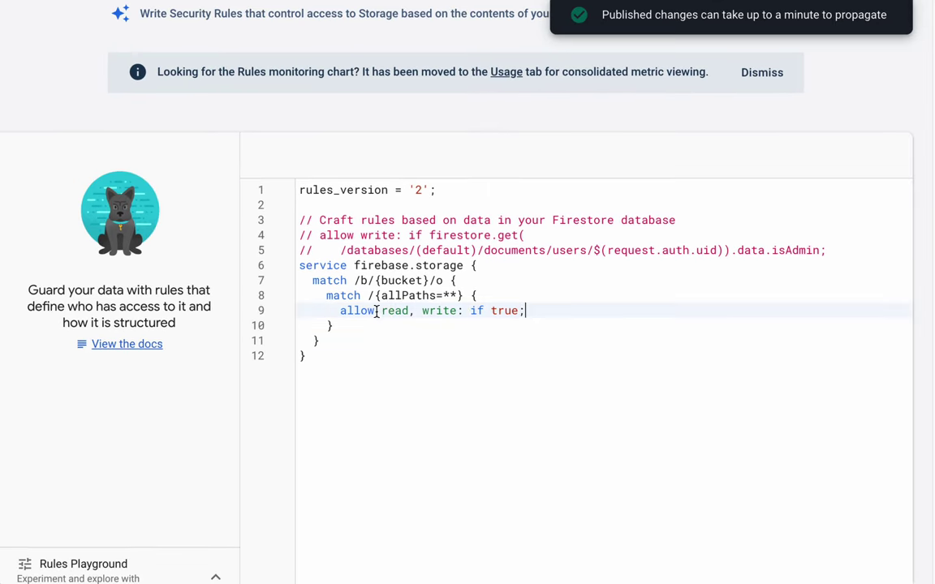
pyautogui.doubleClick(434, 311)
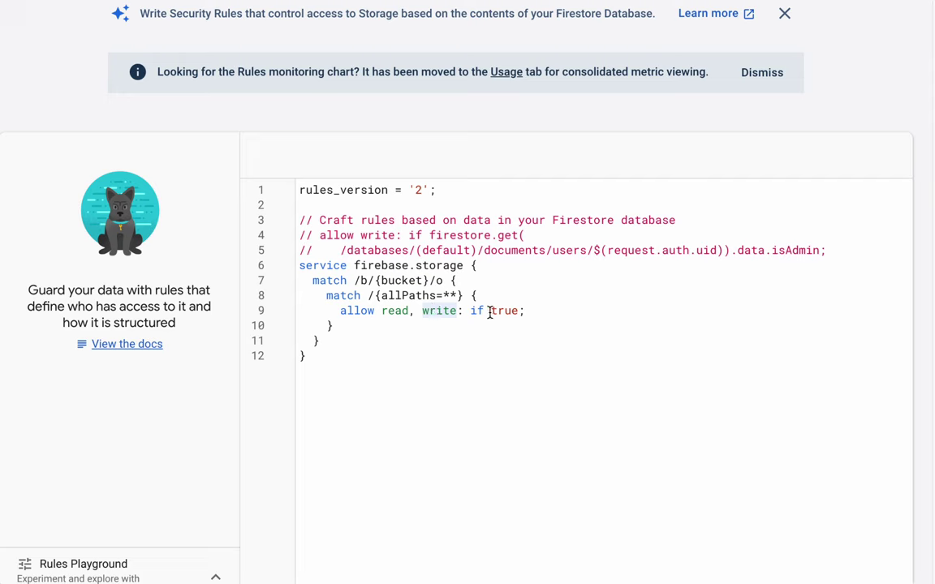
pyautogui.moveTo(471, 311); pyautogui.dragTo(524, 312)
pyautogui.click(523, 312)
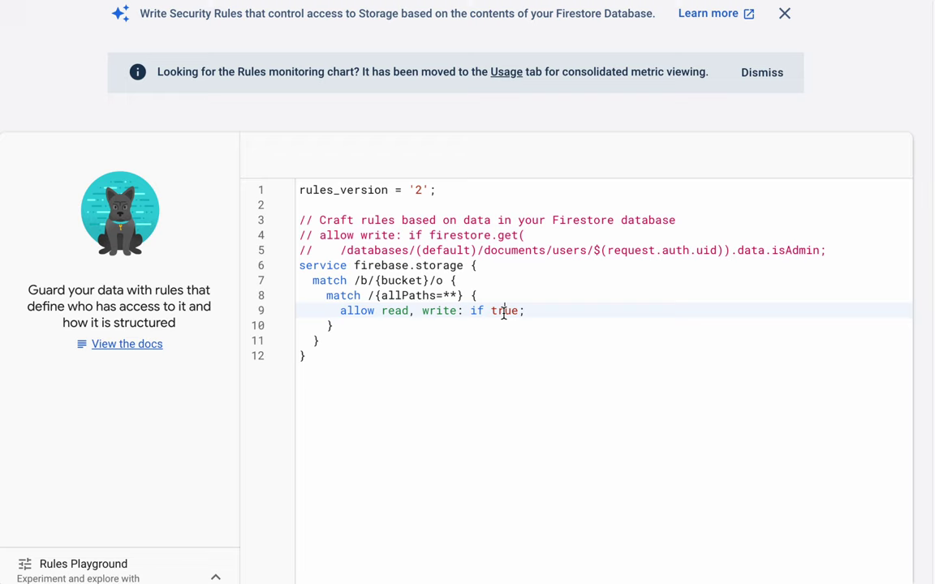
pyautogui.doubleClick(503, 311)
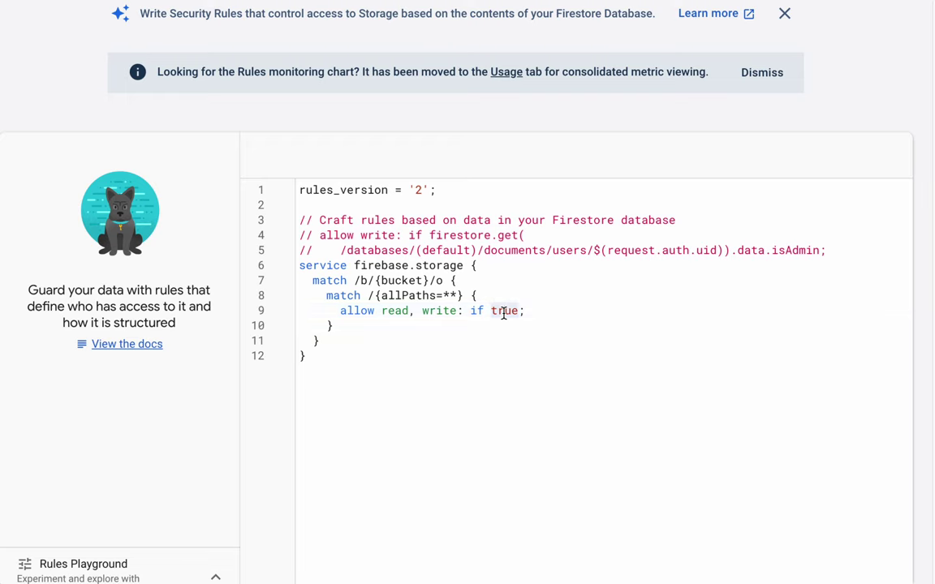
pyautogui.click(392, 311)
pyautogui.moveTo(392, 311); pyautogui.dragTo(503, 312)
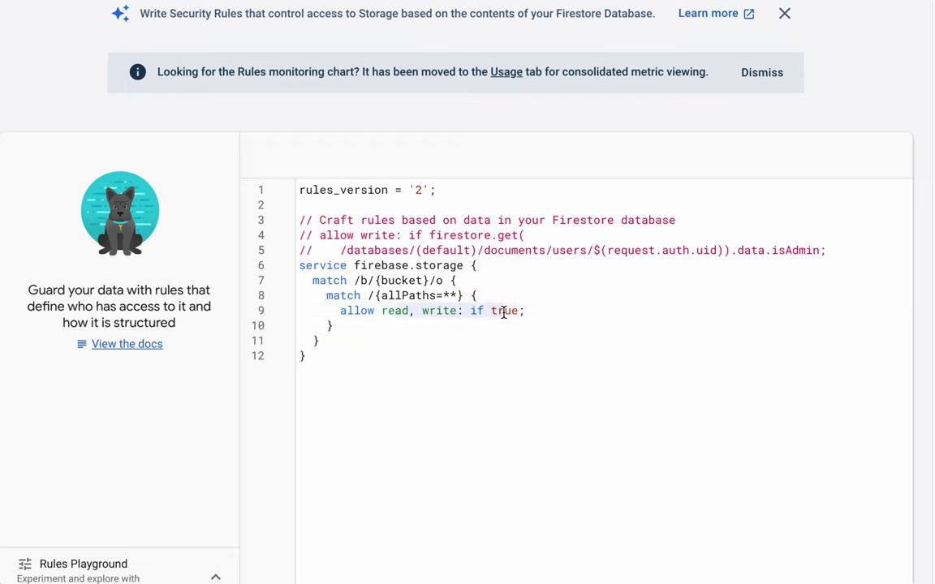
pyautogui.click(503, 311)
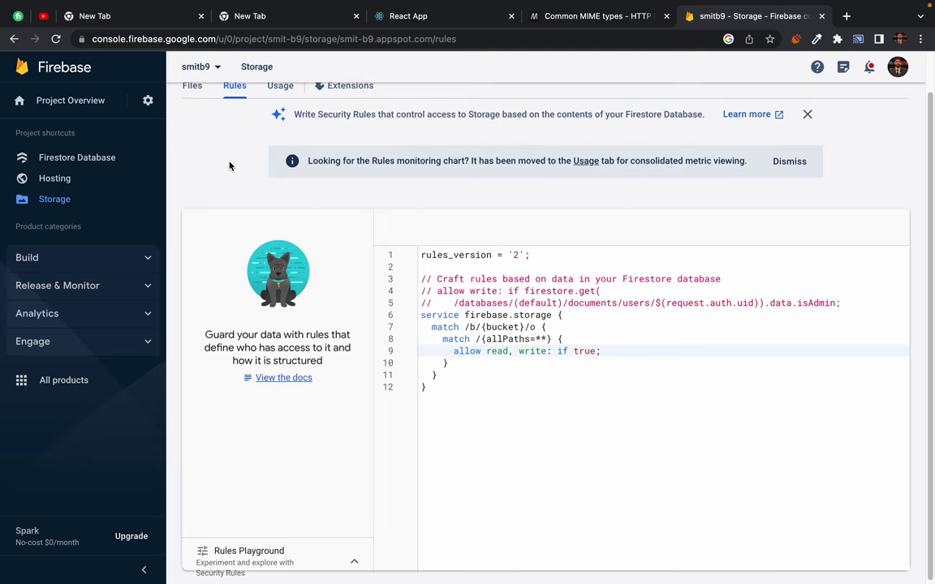
pyautogui.scroll(1, 229, 162)
pyautogui.moveTo(183, 95); pyautogui.dragTo(323, 244)
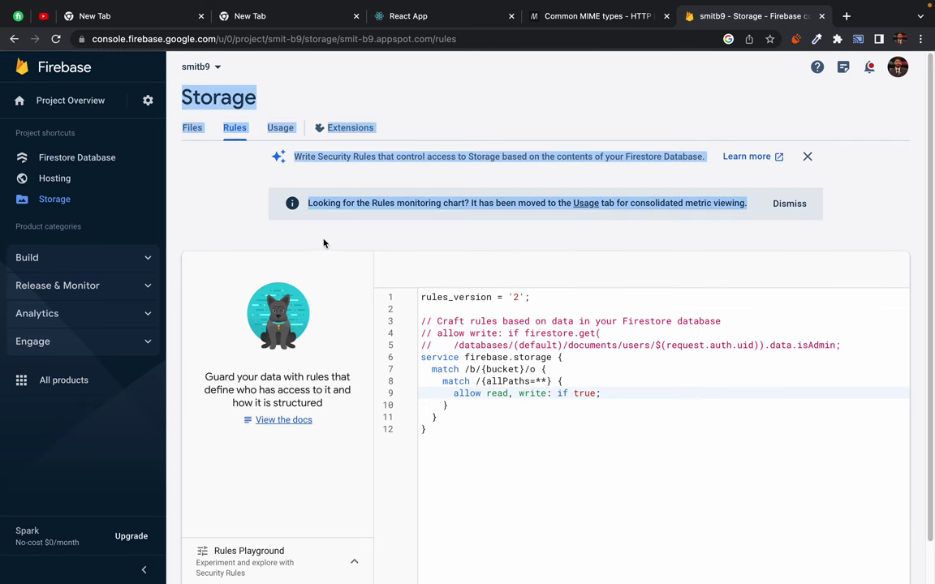
pyautogui.click(357, 239)
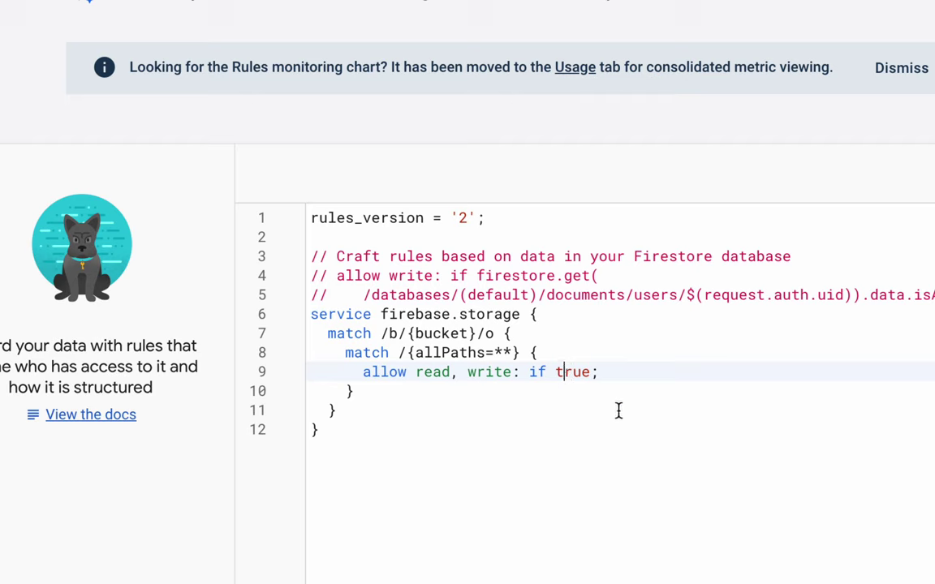
pyautogui.moveTo(362, 372); pyautogui.dragTo(547, 372)
pyautogui.click(591, 372)
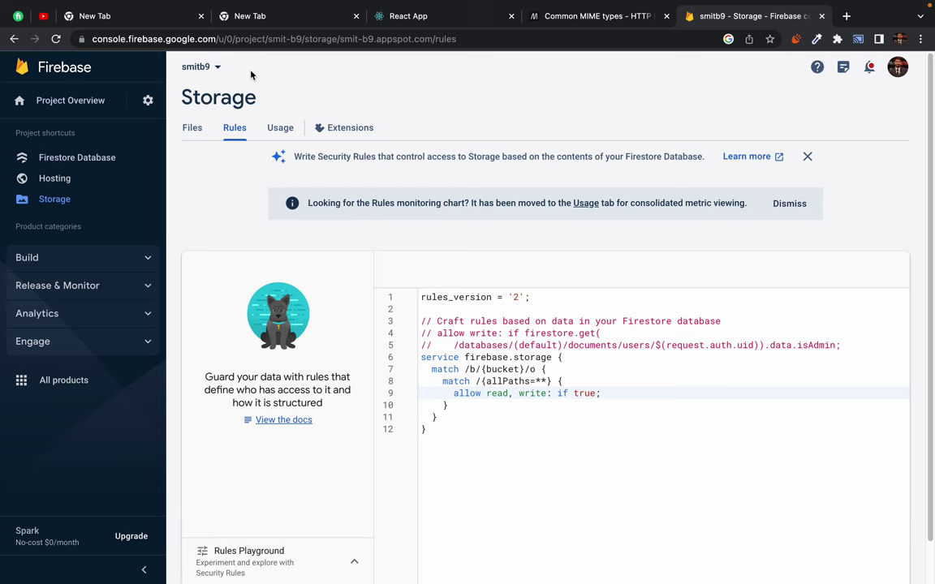
pyautogui.moveTo(250, 56); pyautogui.dragTo(464, 200)
pyautogui.click(515, 228)
# - View the file list of the project's Storage bucket
pyautogui.click(189, 132)
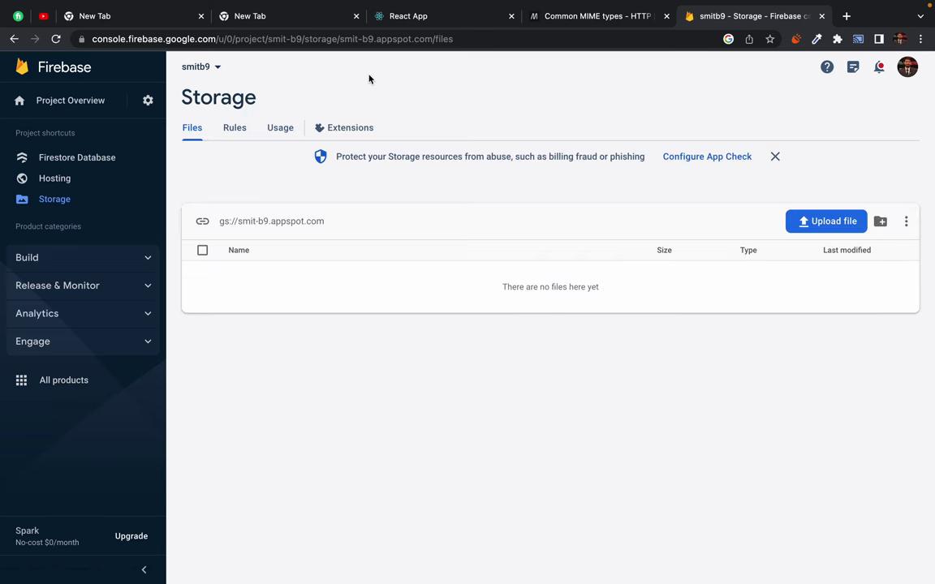
pyautogui.click(147, 101)
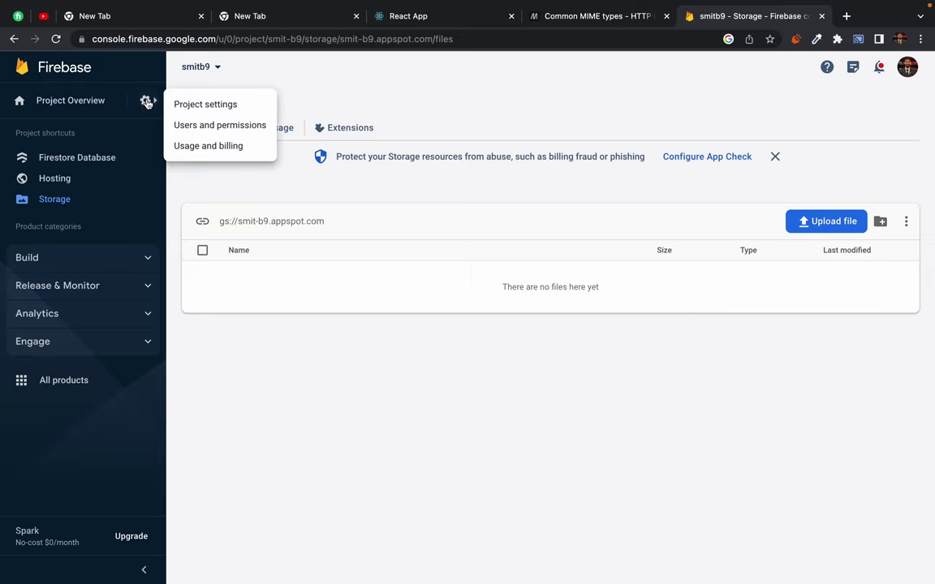
pyautogui.click(328, 82)
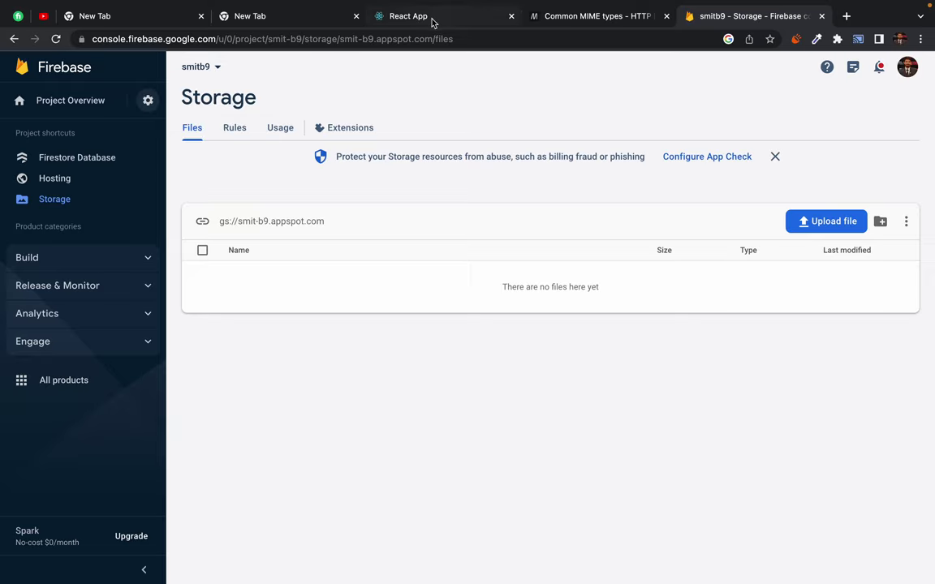
# - Switch to server.js on GitHub and examine the serviceAccount credentials object and the firebase-admin require line
pyautogui.hotkey('ctrl', 'Right')
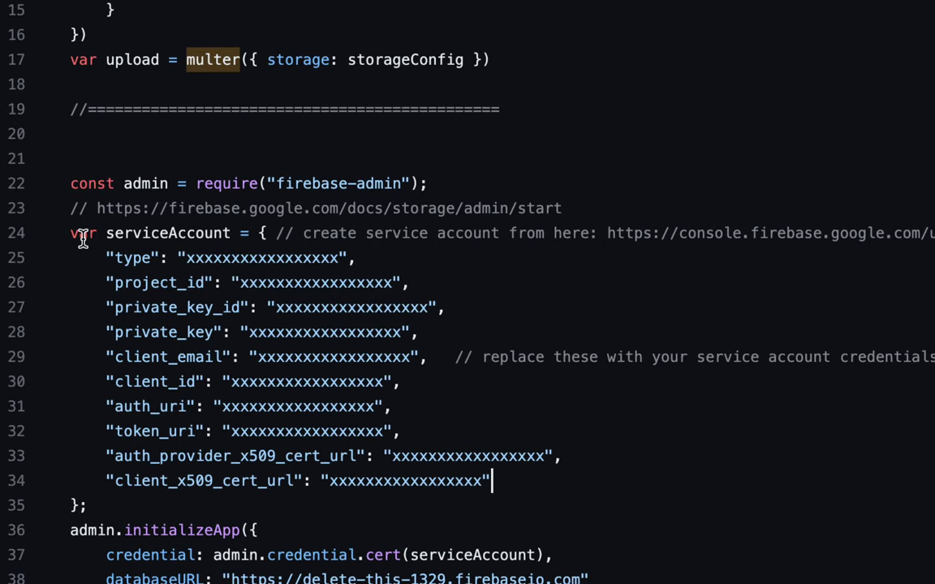
pyautogui.click(459, 523)
pyautogui.moveTo(91, 233); pyautogui.dragTo(392, 507)
pyautogui.click(394, 508)
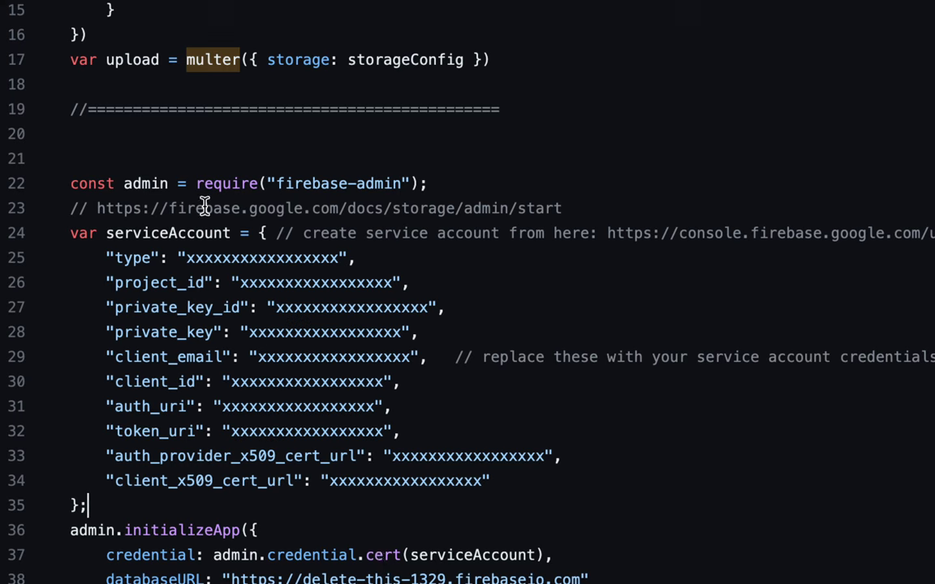
pyautogui.moveTo(96, 185); pyautogui.dragTo(307, 183)
pyautogui.click(307, 183)
pyautogui.tripleClick(307, 185)
pyautogui.click(305, 185)
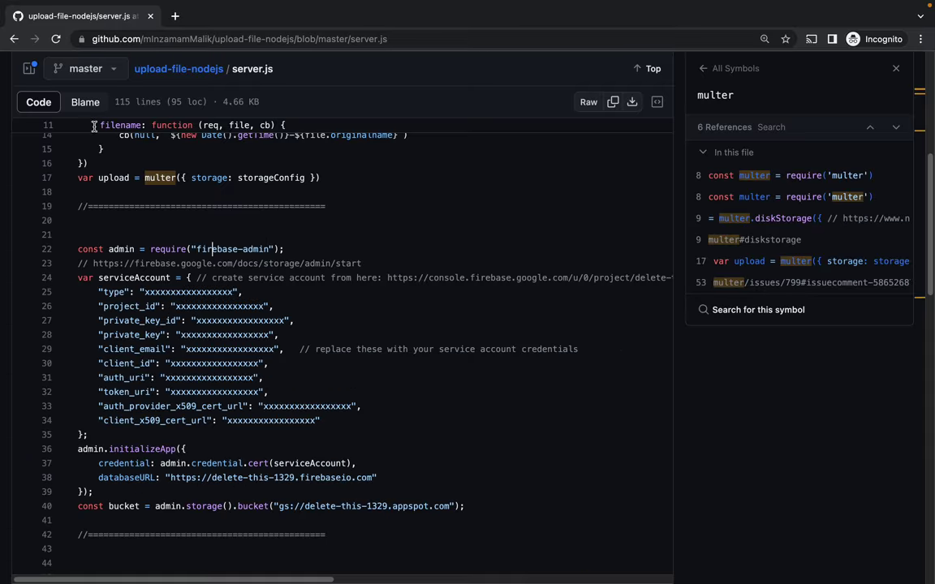
# - Return to the Firebase console and open the Users and permissions section of the smitb9 project's settings
pyautogui.hotkey('ctrl', 'Left')
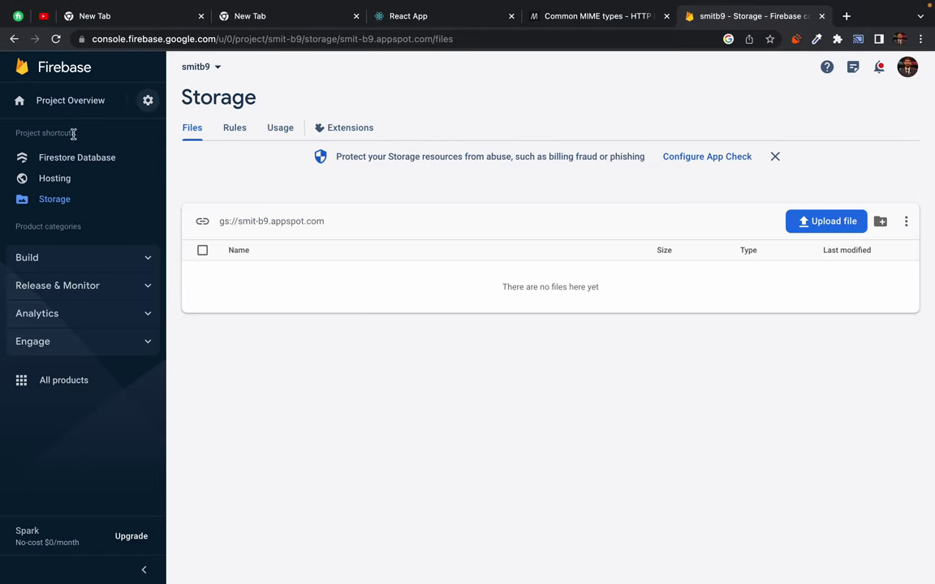
pyautogui.click(146, 101)
pyautogui.click(203, 103)
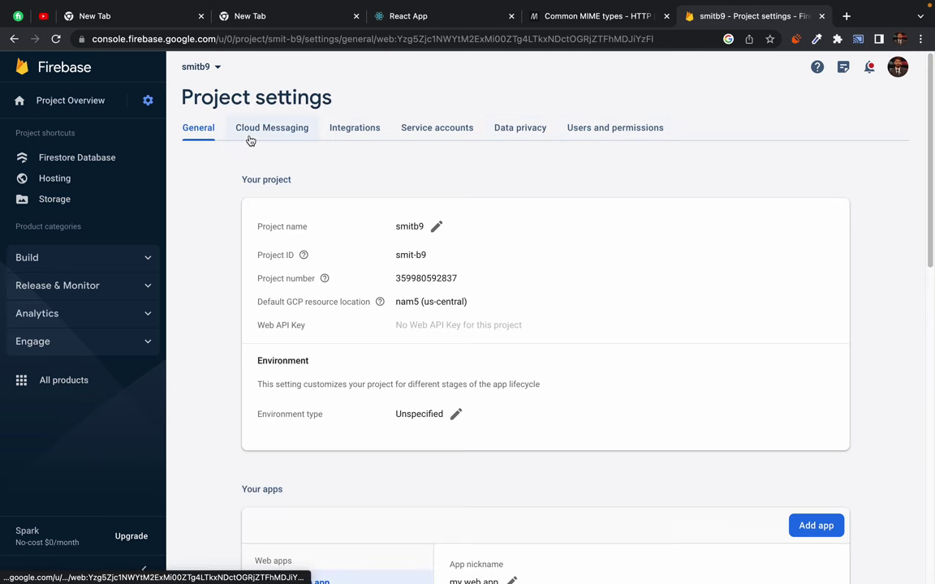
pyautogui.click(148, 104)
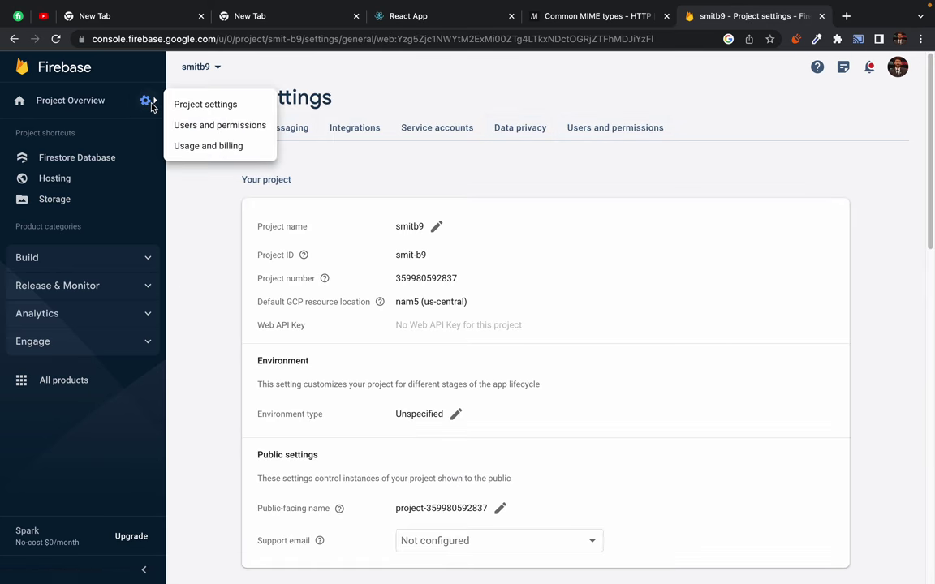
pyautogui.click(202, 127)
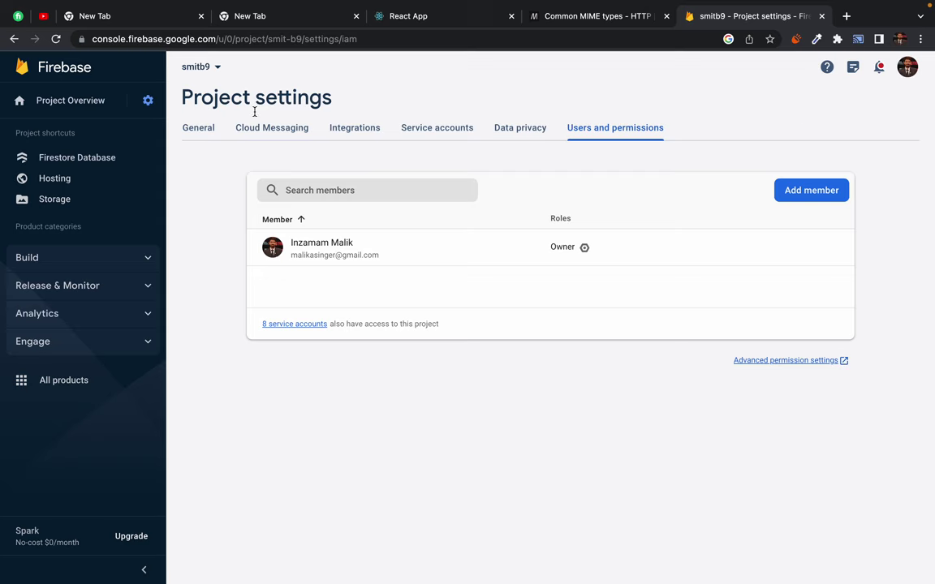
pyautogui.click(217, 68)
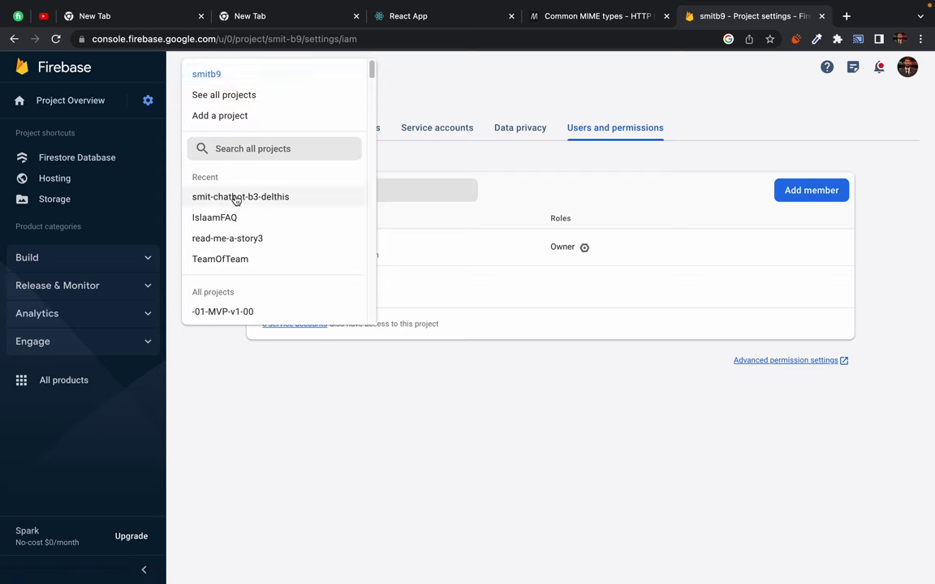
pyautogui.click(375, 105)
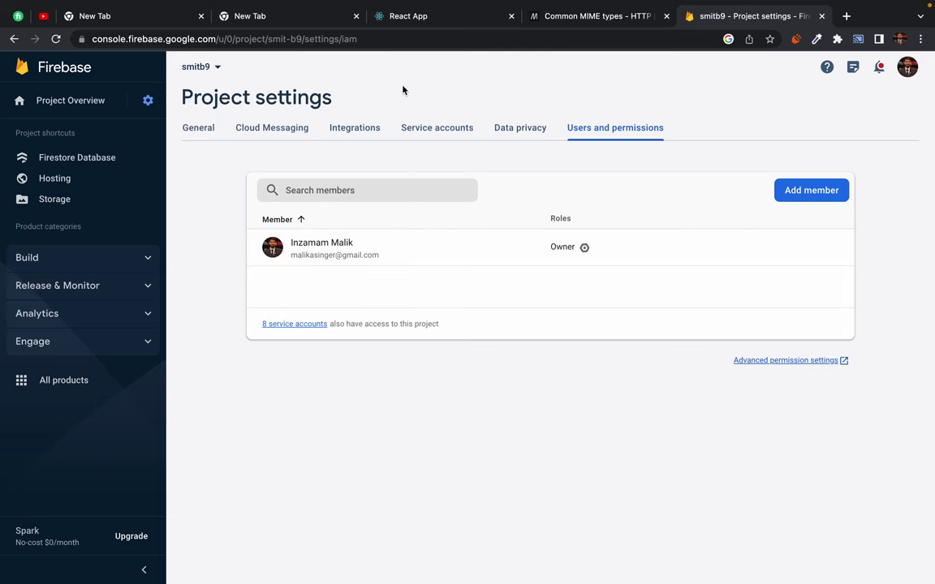